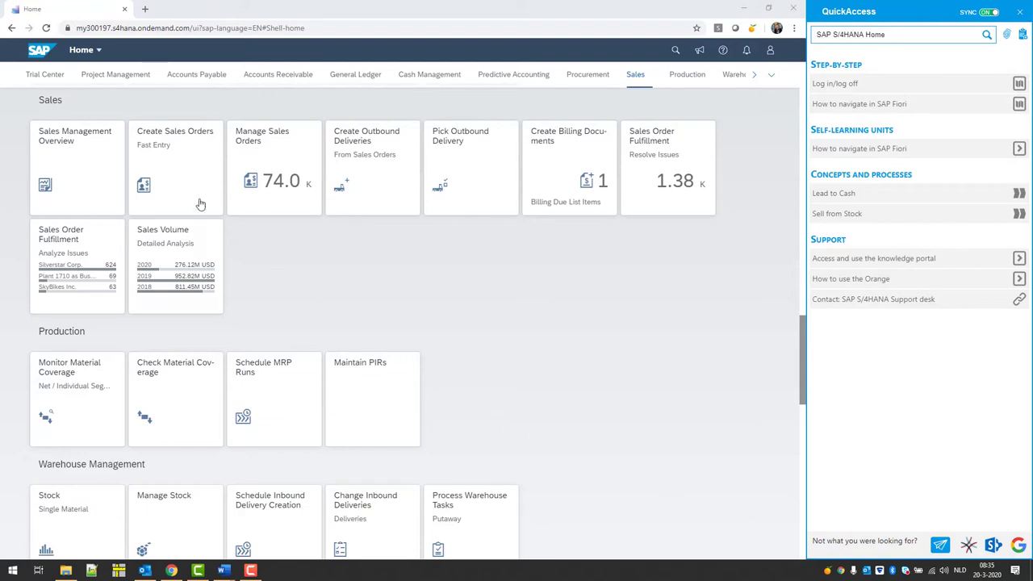
- Start a new sales order and play the Sold-To Party instruction in the standard order step-by-step guide
click(176, 158)
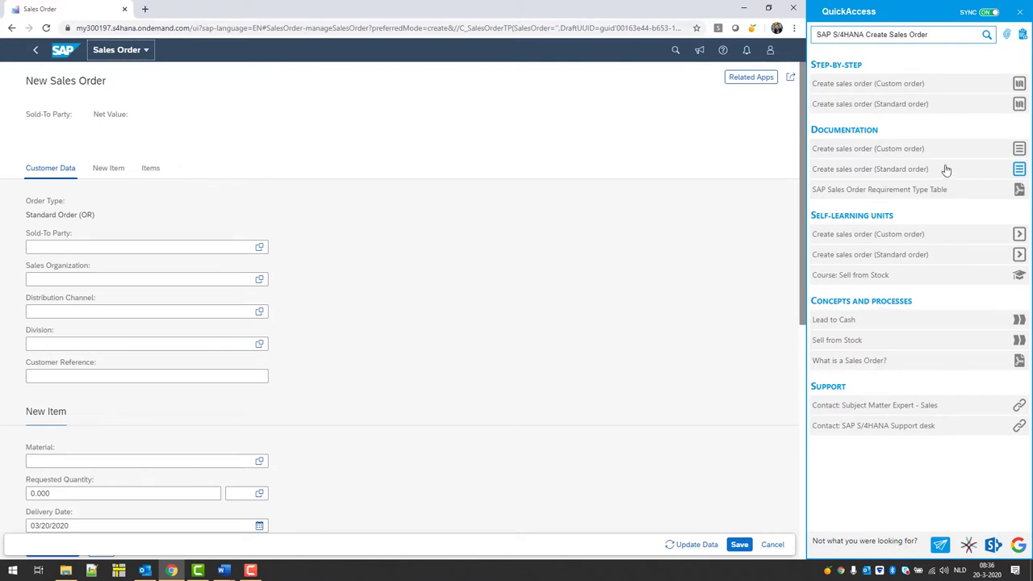
click(1019, 103)
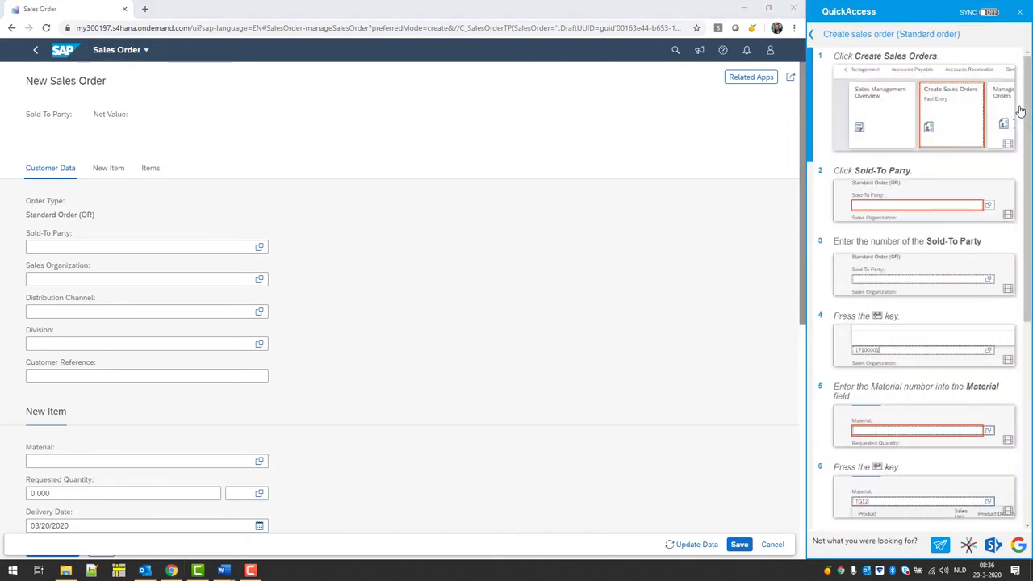
click(1008, 217)
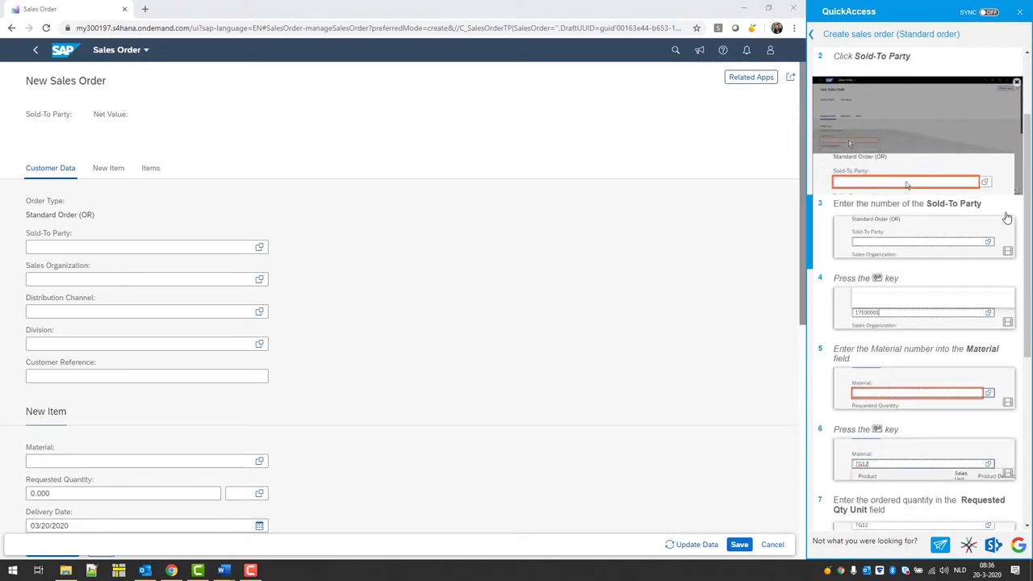
- Enter Silverstar Corp.'s customer number as the sold-to party of the new sales order
click(73, 244)
text(1)
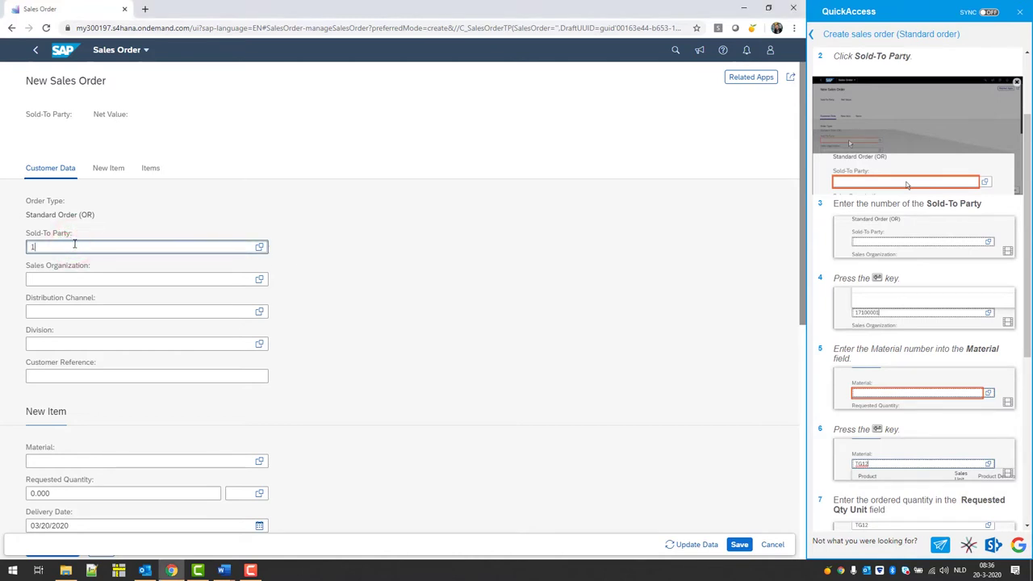
text(7100001)
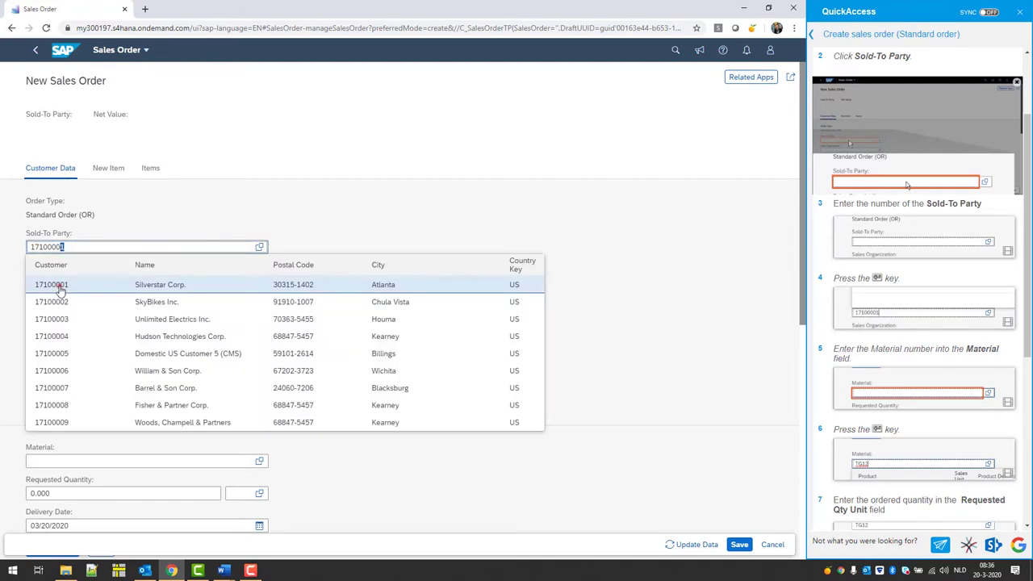
click(60, 289)
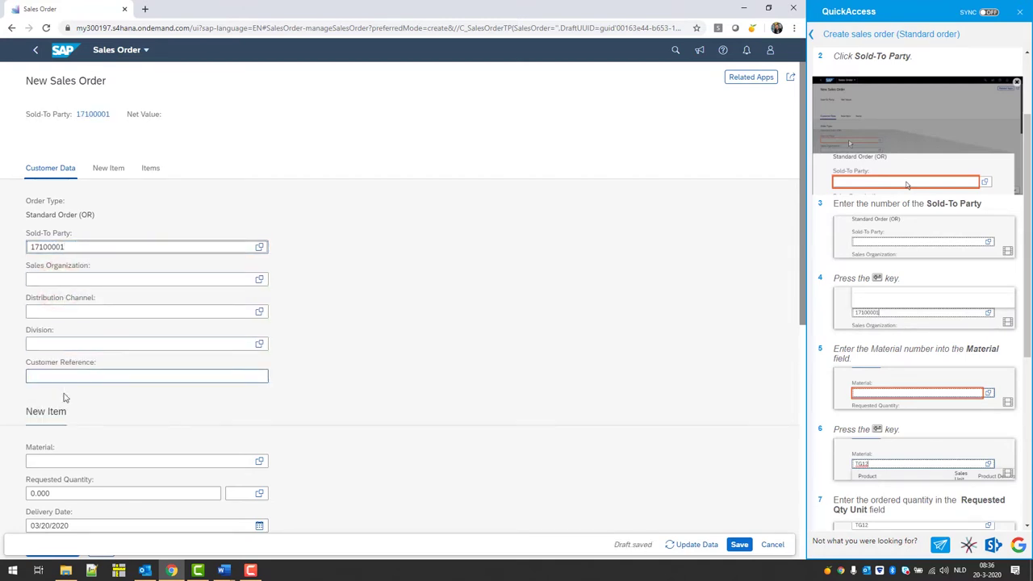
- Set the new item's material to TG12, LED Light Set PRO
click(44, 461)
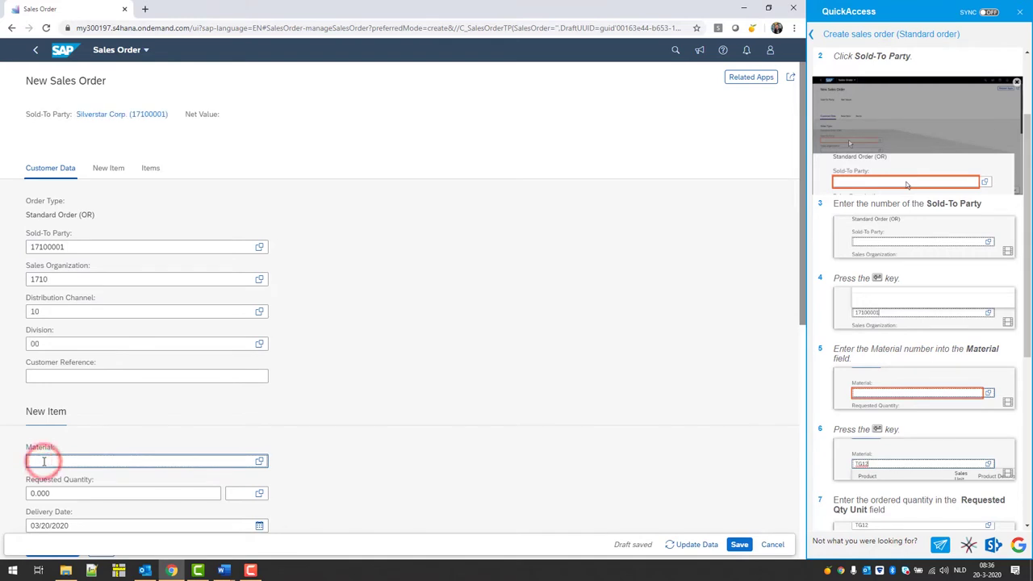
text(TG1)
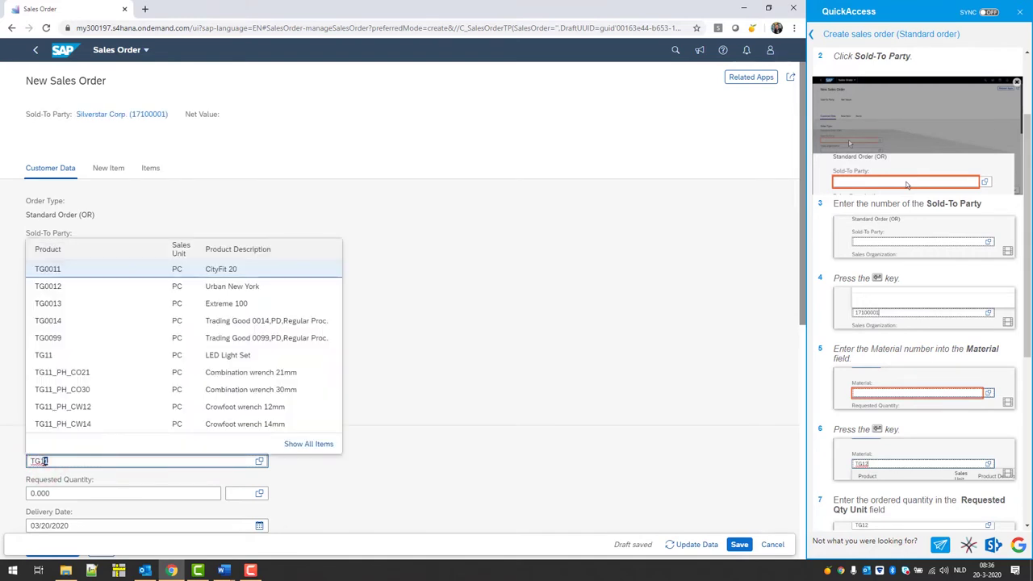
text(2)
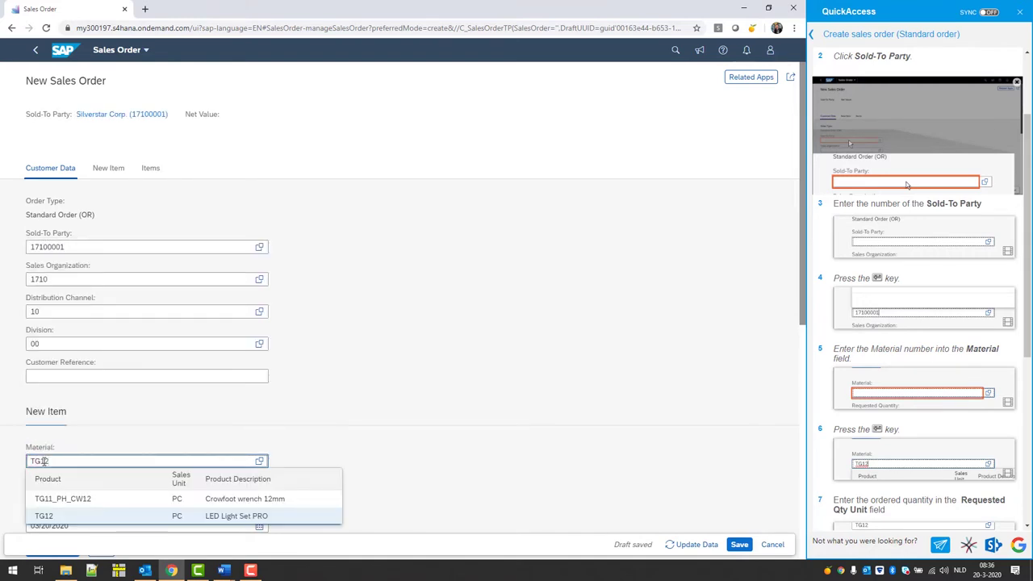
click(45, 516)
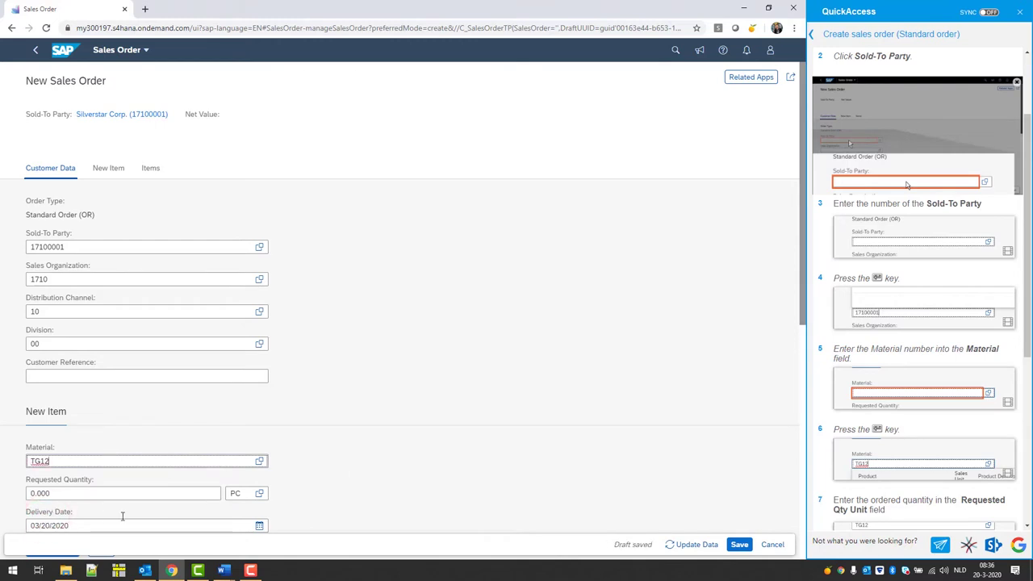
- View the standard order documentation and the SAP Sales Order Requirement Type Table, closing both documents when done
click(874, 41)
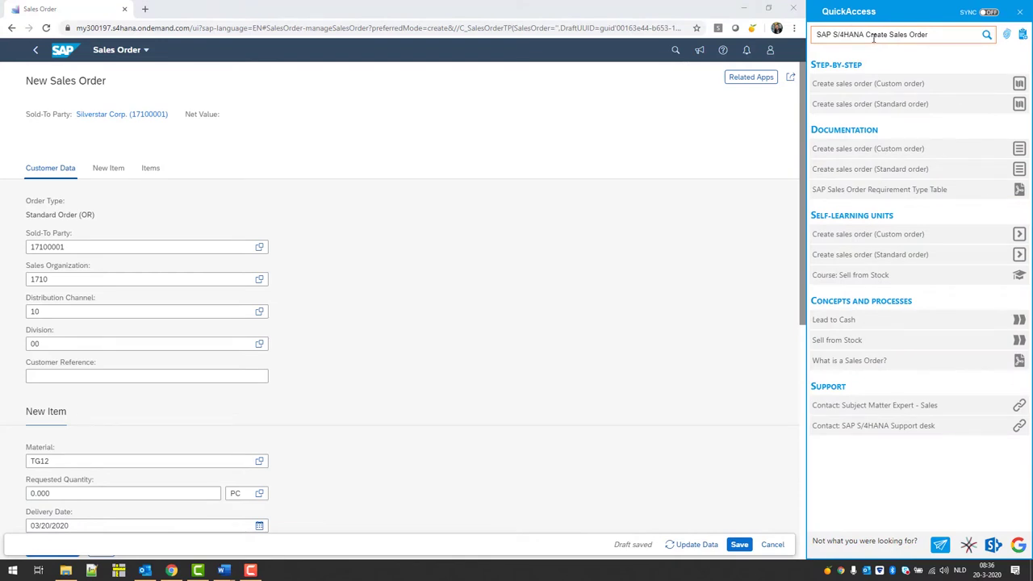
click(1020, 169)
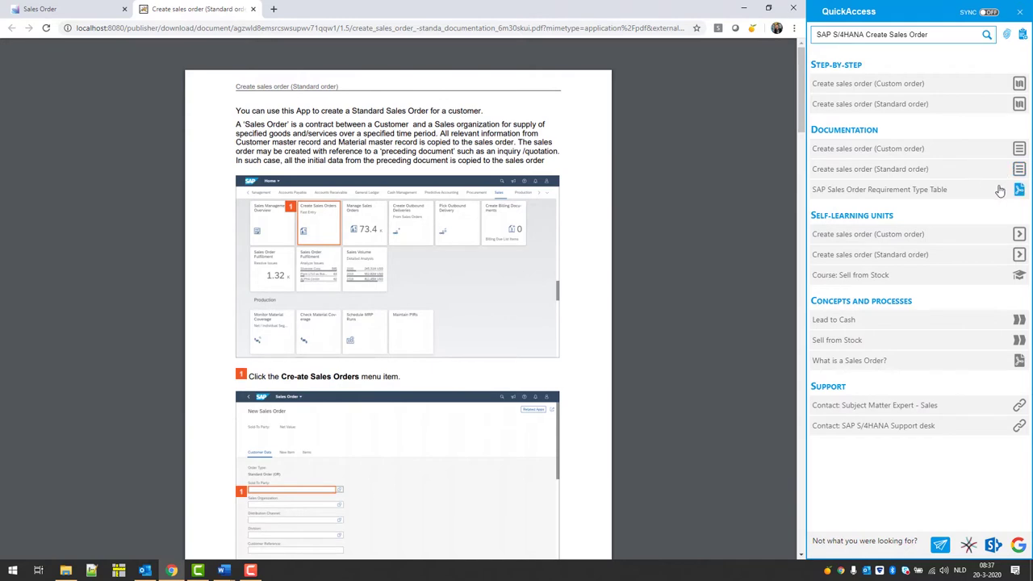
click(1019, 190)
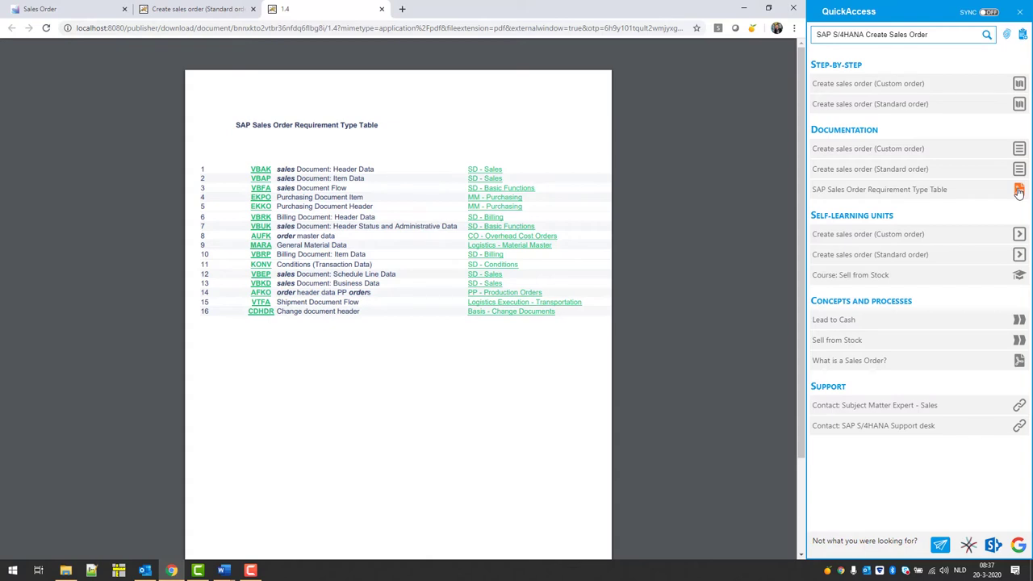
click(379, 9)
click(253, 9)
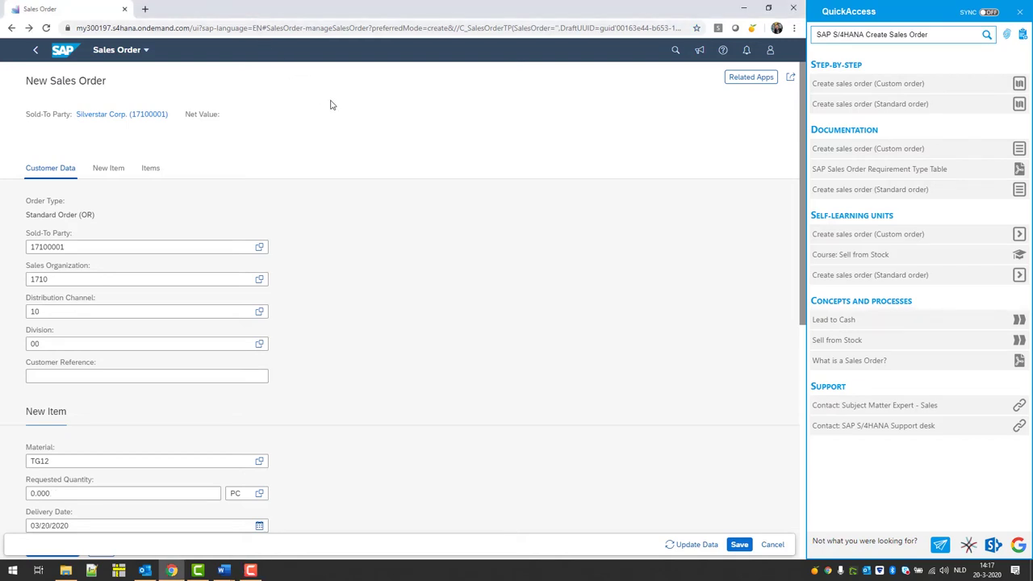
- Start the standard order self-learning unit and open Create Sales Orders in its simulation
click(1020, 276)
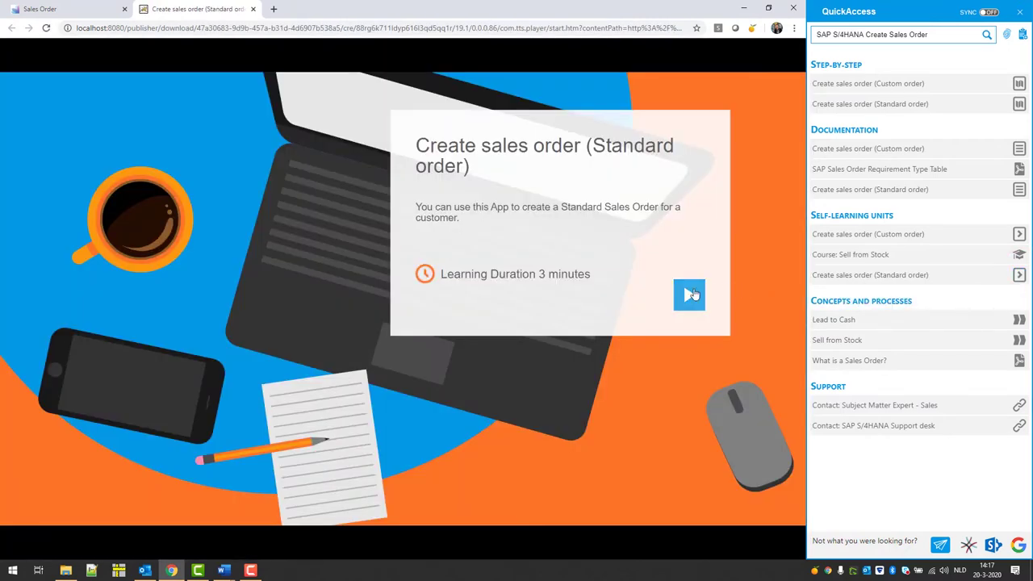
click(691, 294)
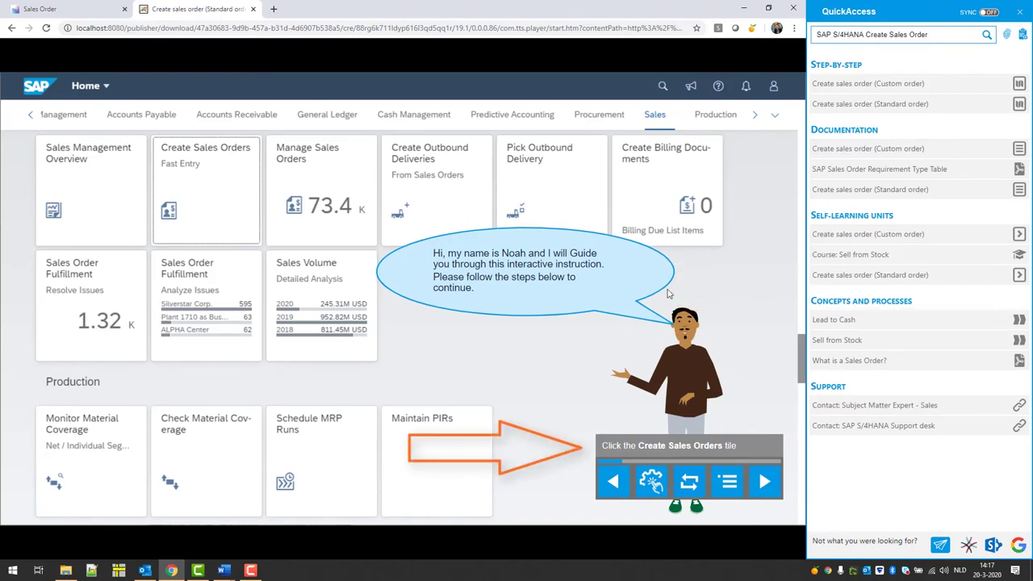
click(210, 151)
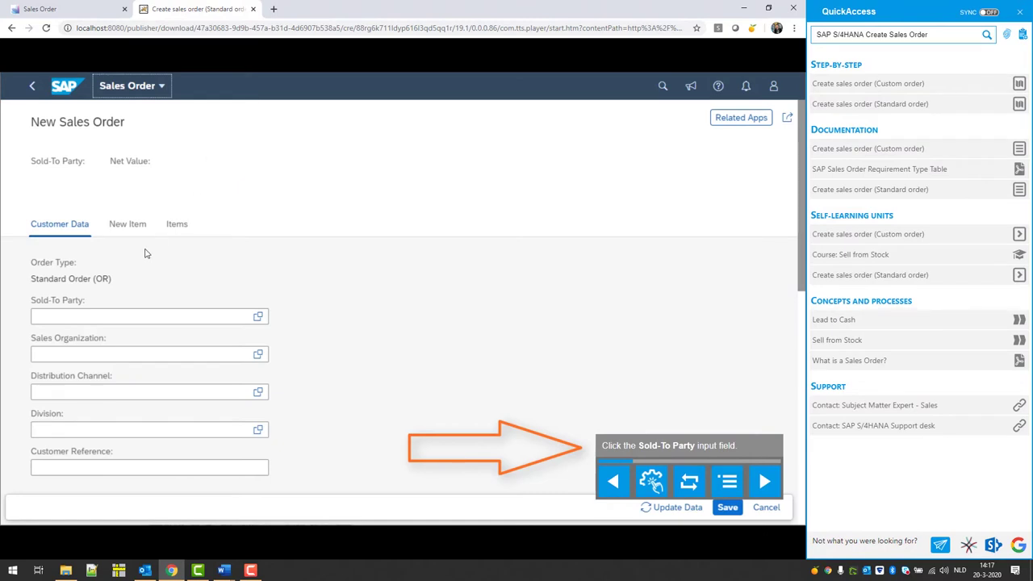
- Fill in the requested sold-to party number in the simulated sales order and close the learning unit
click(43, 317)
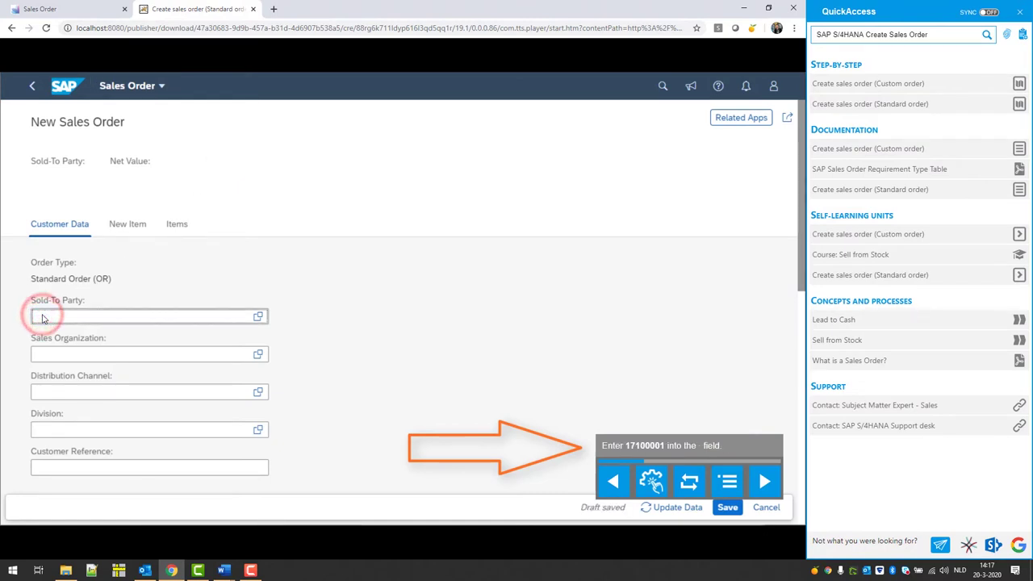
text(171)
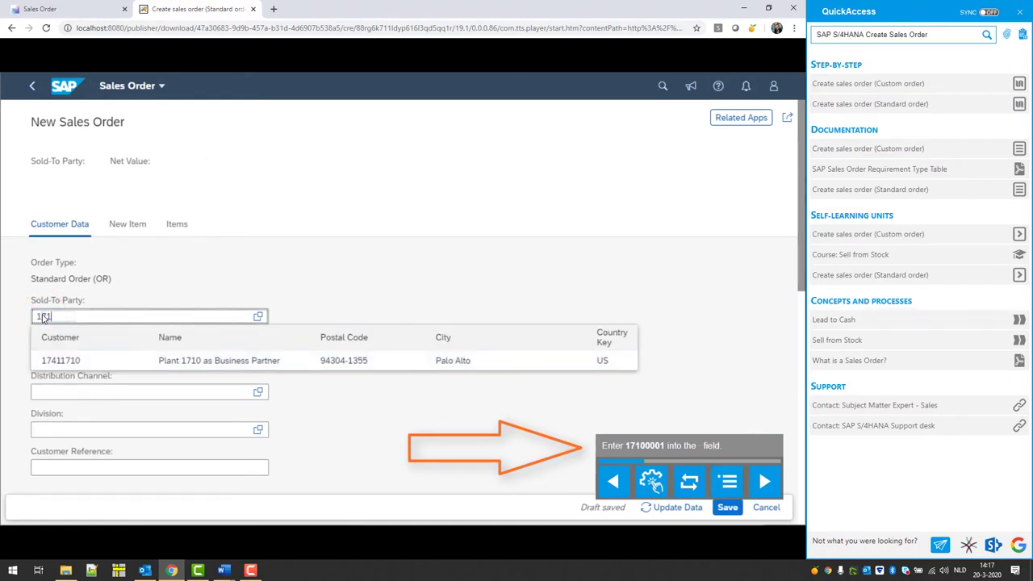
text(0000)
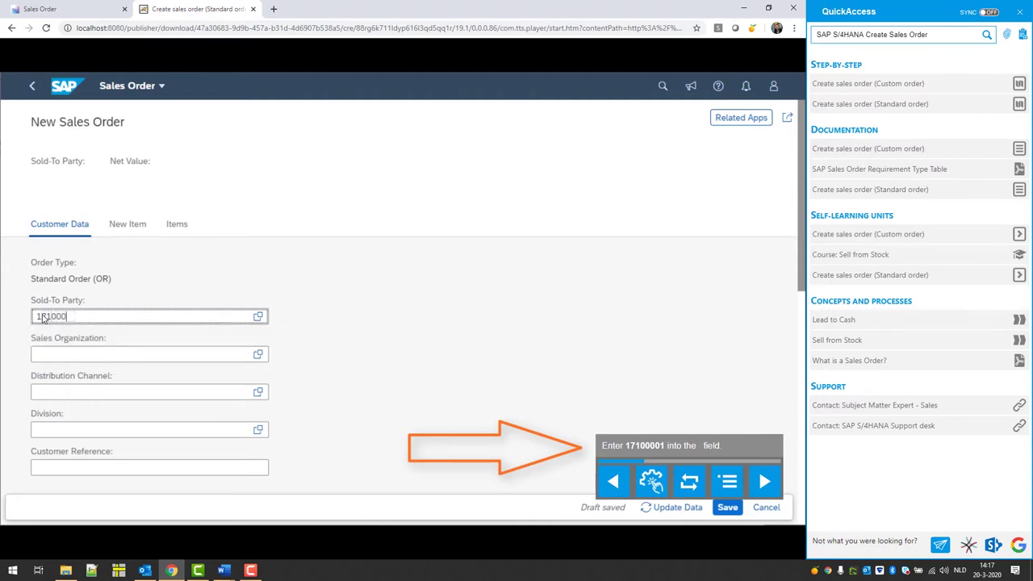
text(1)
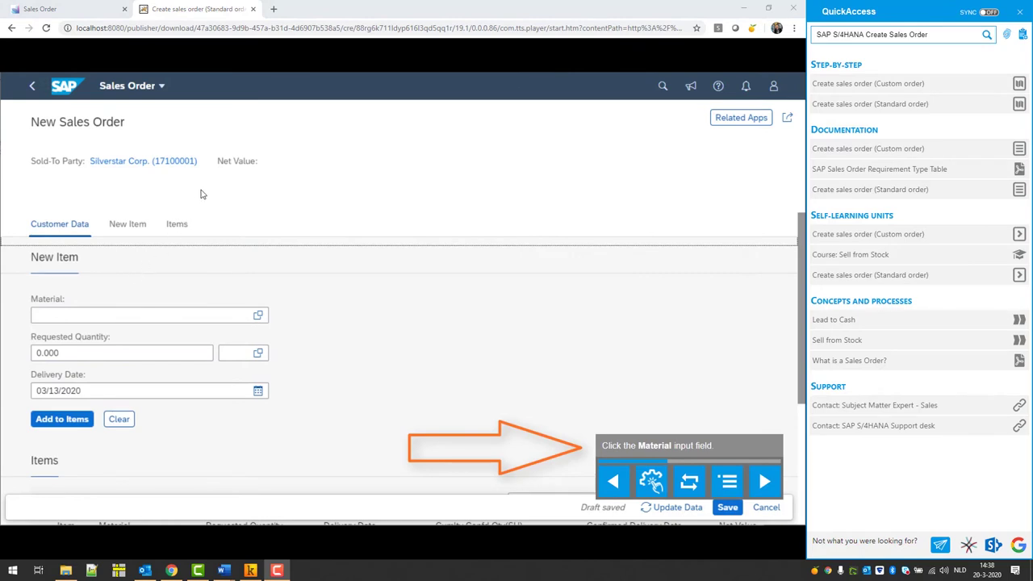
click(253, 9)
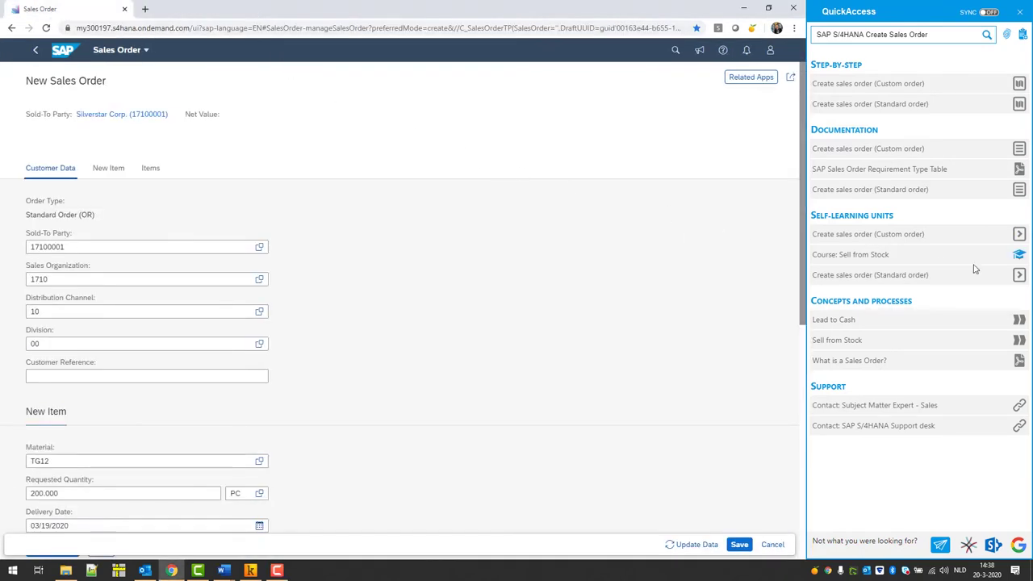
- View the Sell from Stock course, close it, and open the Sell from Stock process page
click(1019, 255)
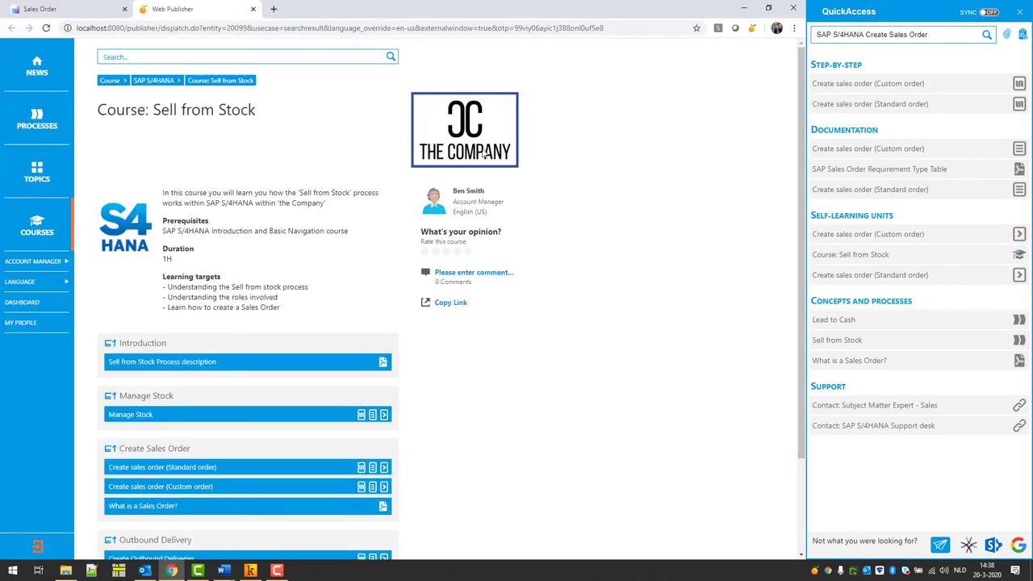
click(252, 9)
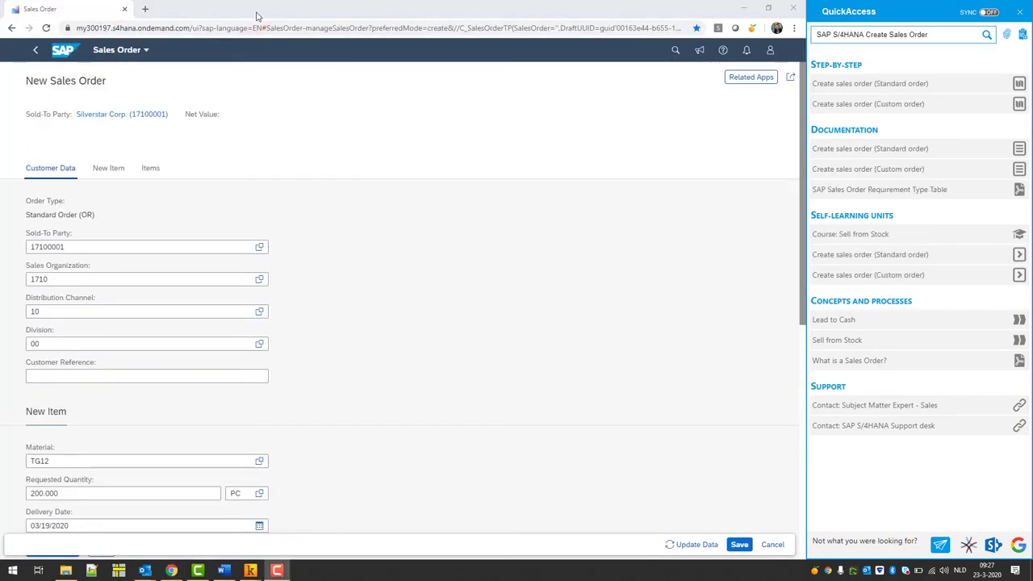
click(1019, 343)
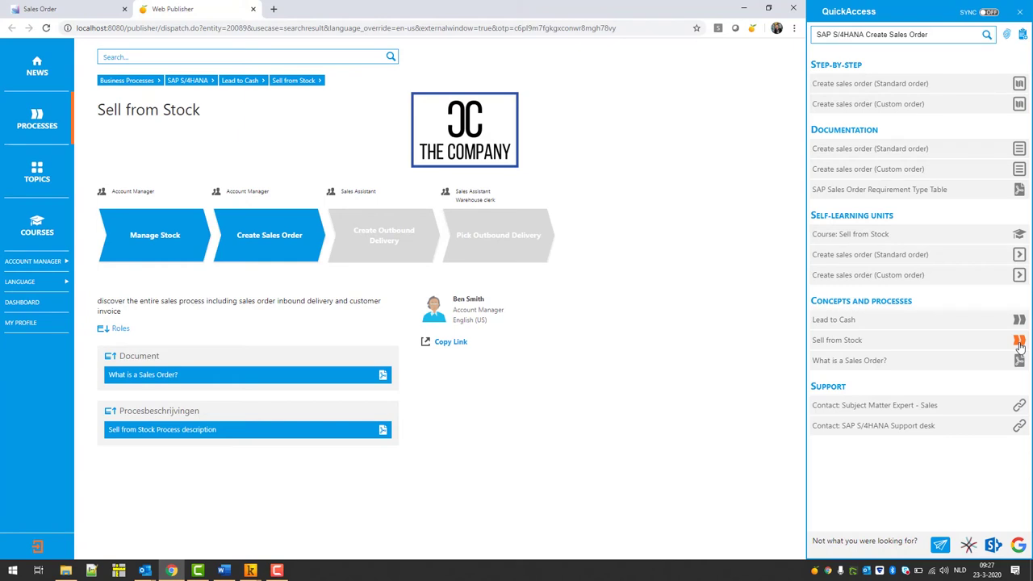
- Open a chat with the sales subject matter expert, and close the Skype windows and the process page
click(1018, 406)
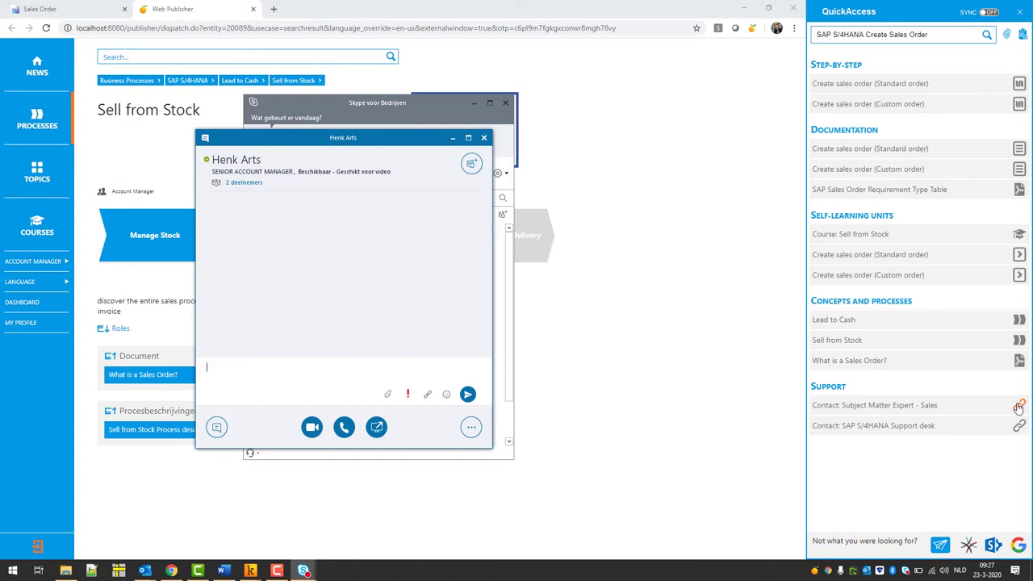
click(510, 120)
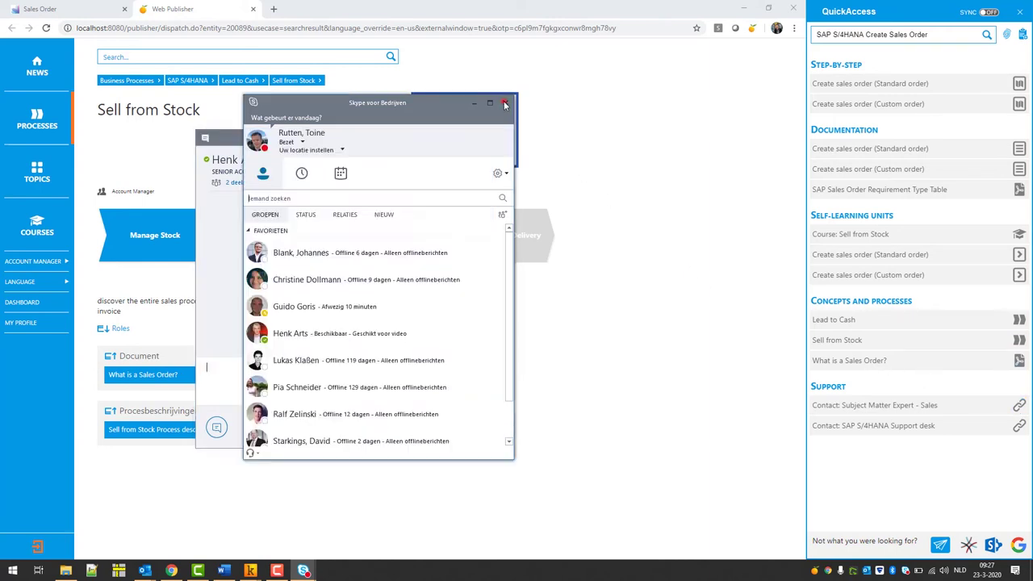
click(506, 103)
click(484, 137)
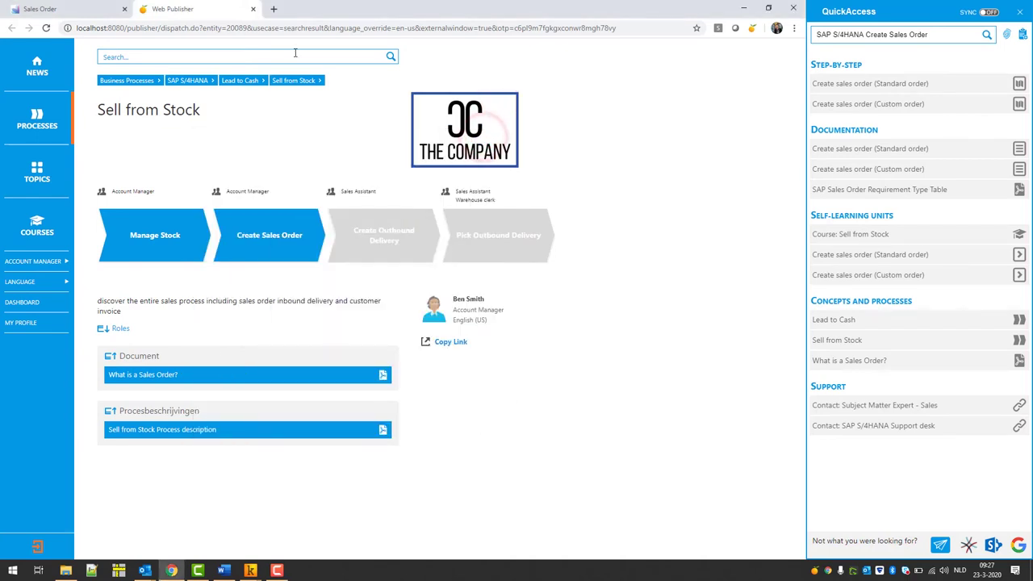
click(253, 9)
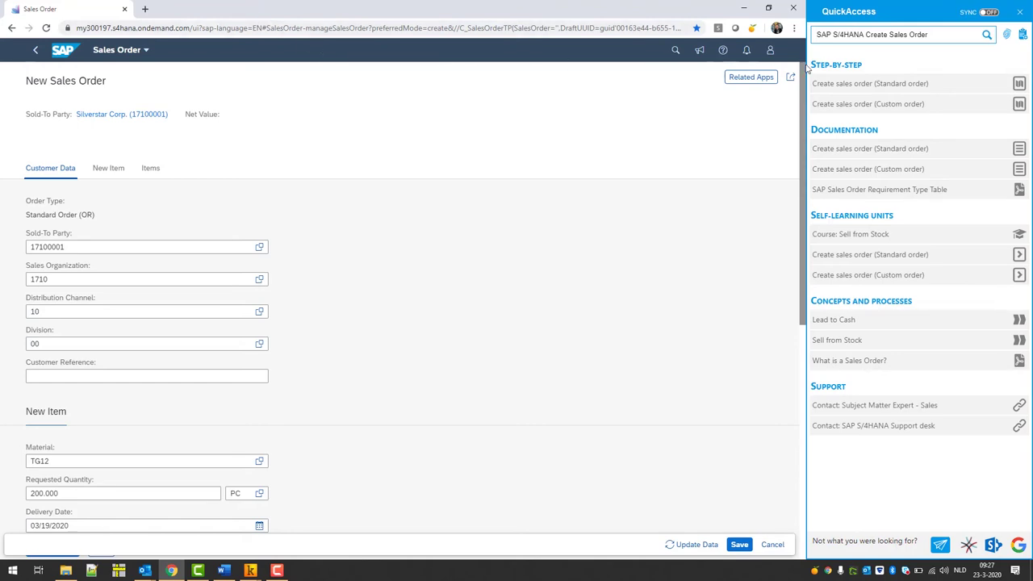
- Search the QuickAccess help content for "manage stock"
click(924, 38)
drag(932, 34, 818, 40)
text(mana)
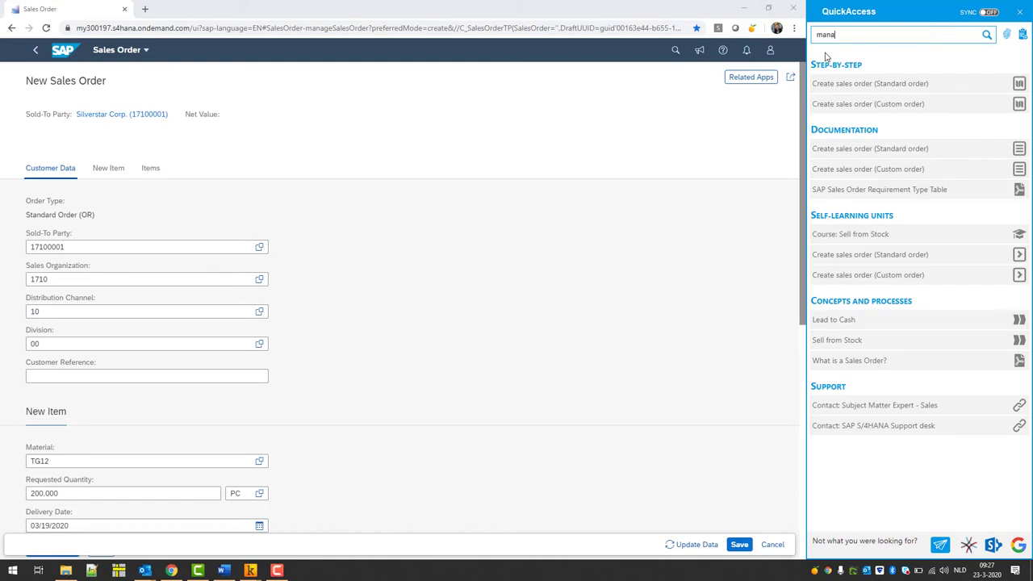
text(ge stock)
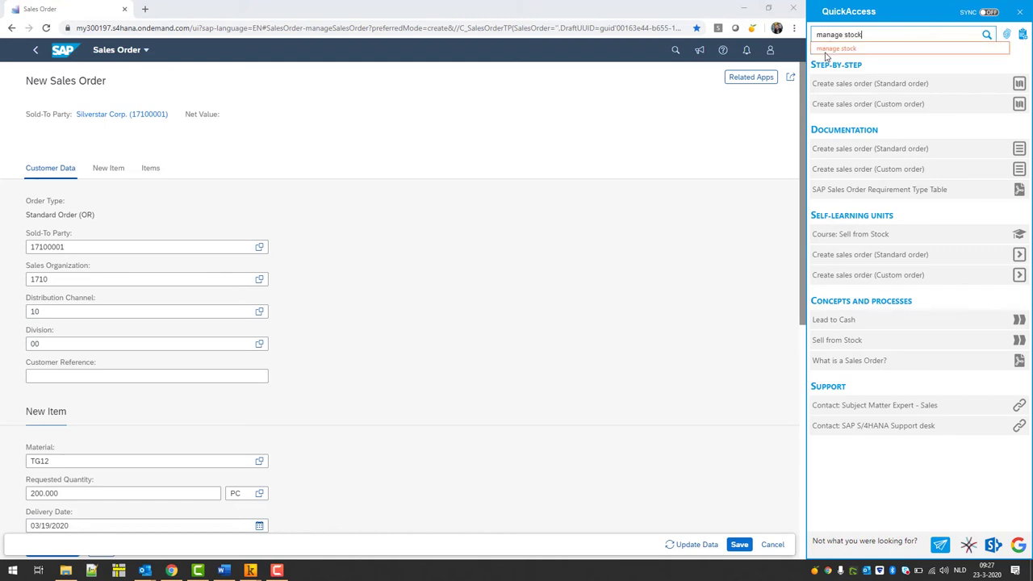
click(987, 36)
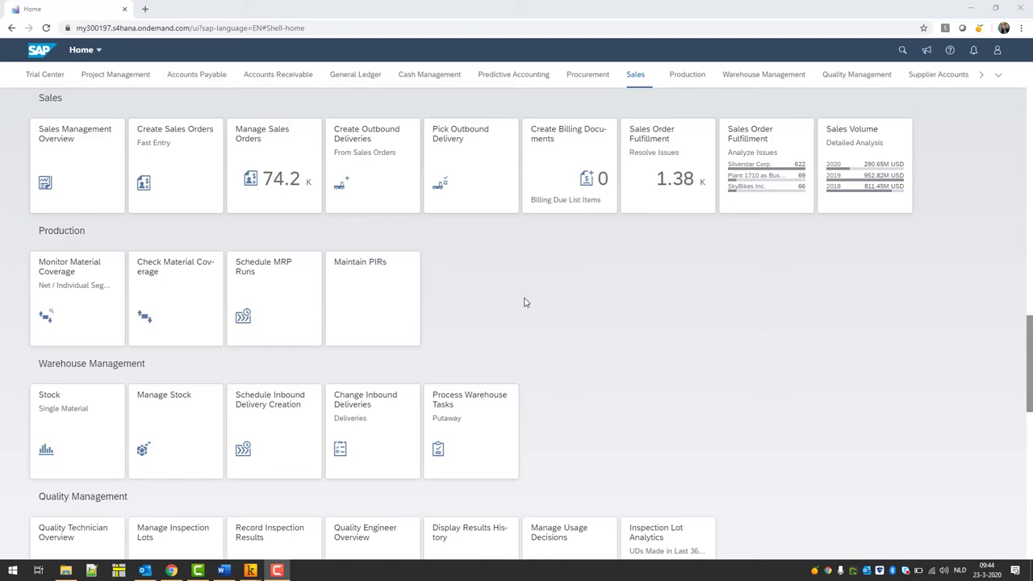
- Start a new sales order from the home page and open the details of the Create Sales Order update notification
click(192, 135)
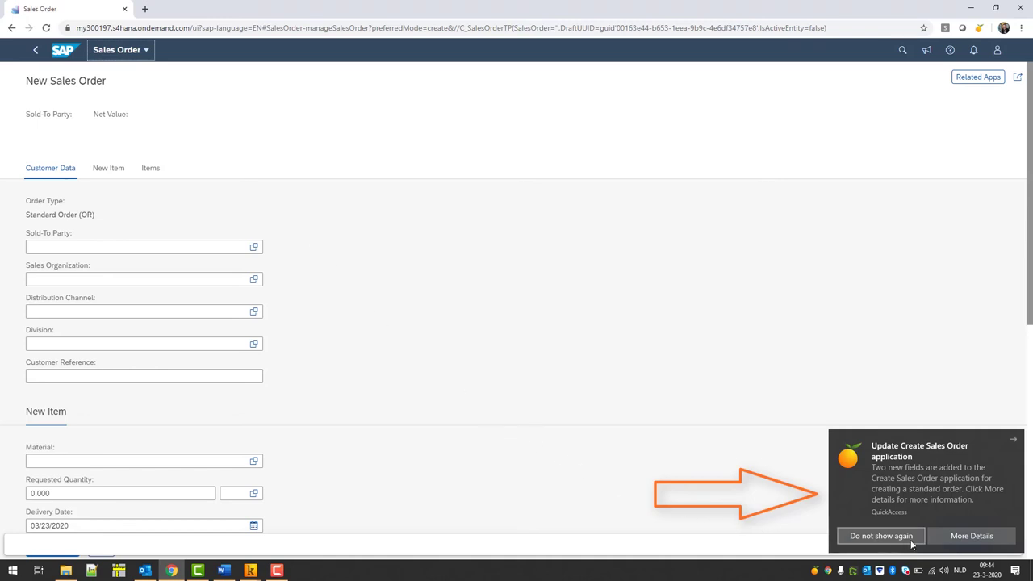
click(971, 537)
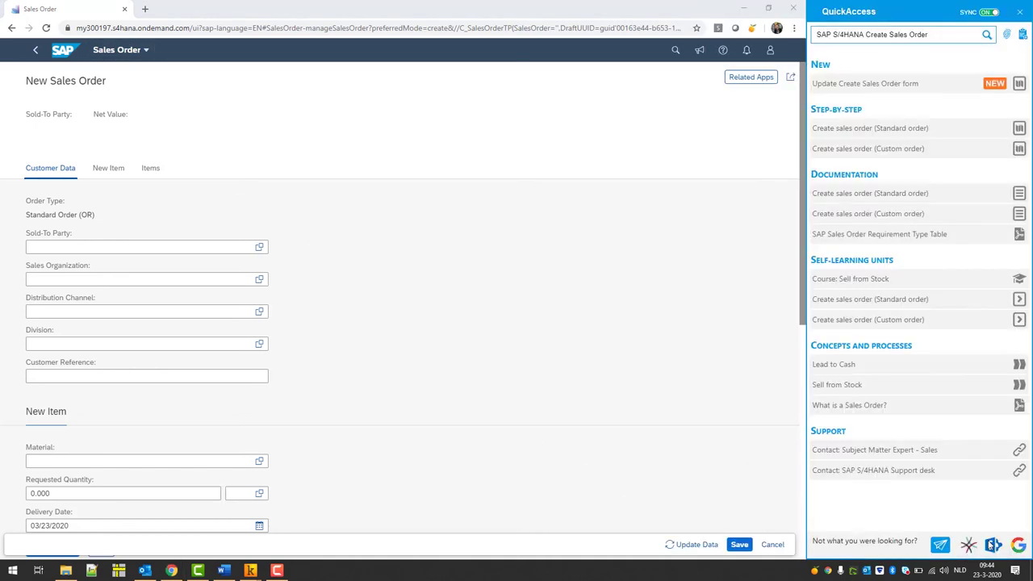